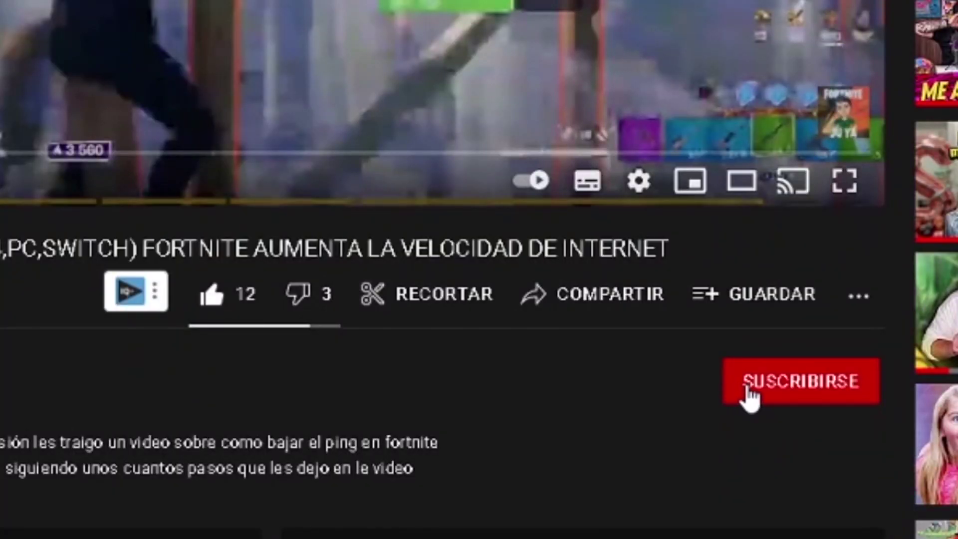
Subscribe to the YouTube channel and set its notifications to Todas
{"action": "left_click", "coordinate": [747, 397]}
{"action": "left_click", "coordinate": [858, 381]}
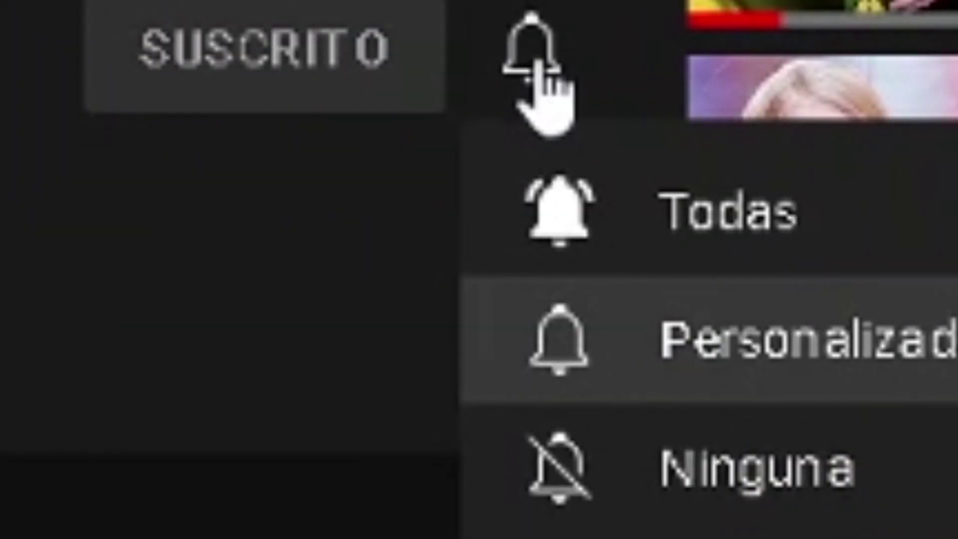
{"action": "left_click", "coordinate": [649, 205]}
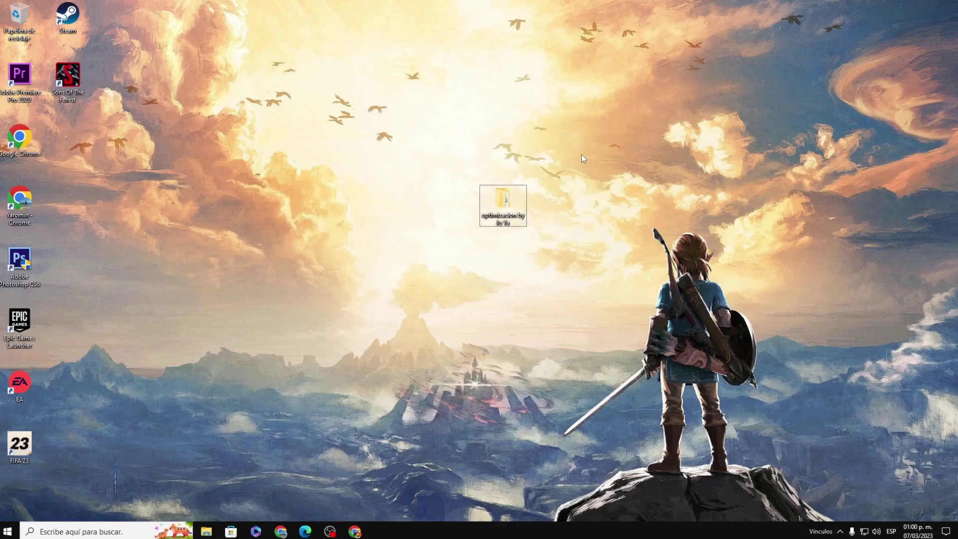
Open the optimization folder located on the desktop
{"action": "left_click_drag", "start_coordinate": [609, 146], "coordinate": [475, 163]}
{"action": "double_click", "coordinate": [509, 215]}
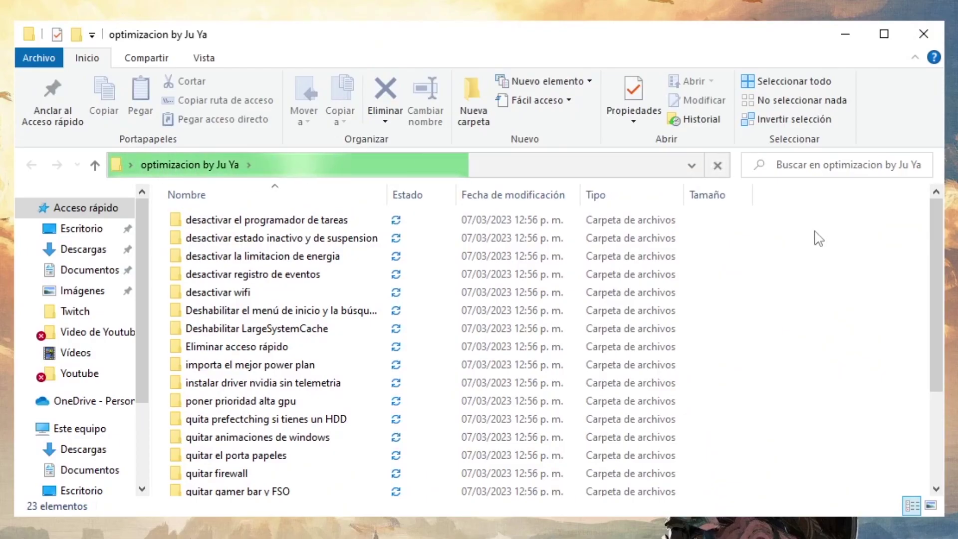
Examine the full list of tweak subfolders and files inside the optimization folder
{"action": "left_click_drag", "start_coordinate": [837, 243], "coordinate": [669, 258]}
{"action": "left_click_drag", "start_coordinate": [796, 211], "coordinate": [165, 497]}
{"action": "left_click_drag", "start_coordinate": [657, 496], "coordinate": [714, 358]}
{"action": "scroll", "coordinate": [834, 428], "scroll_direction": "up", "scroll_amount": 3}
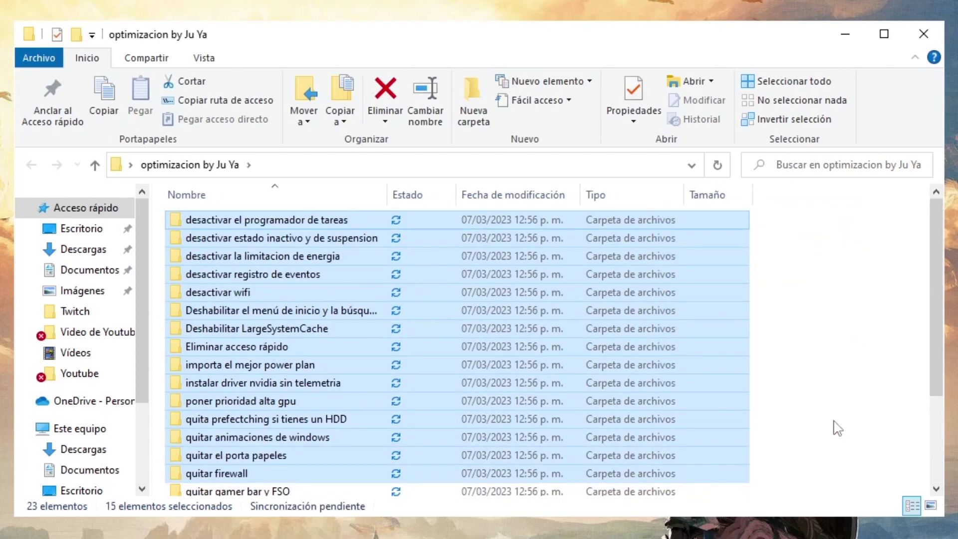
{"action": "left_click", "coordinate": [874, 365]}
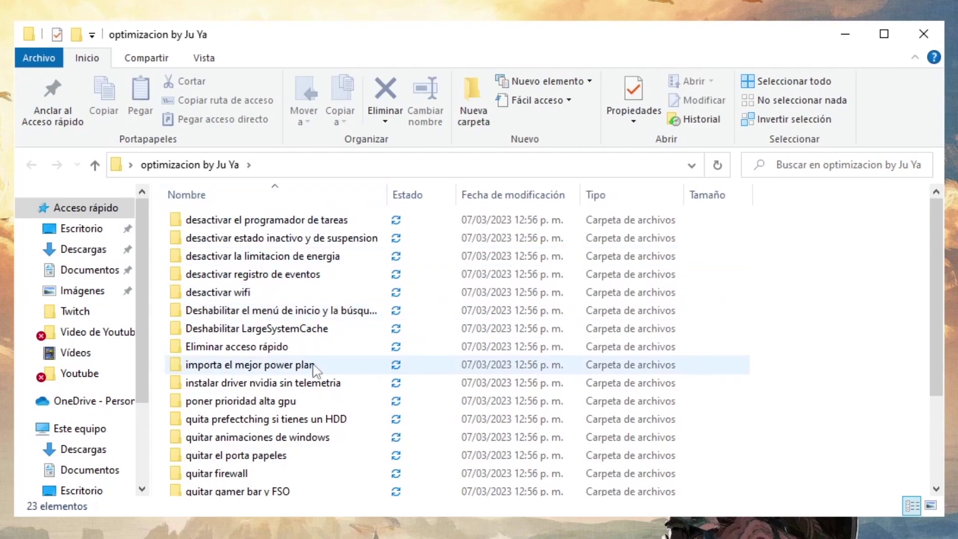
{"action": "scroll", "coordinate": [336, 436], "scroll_direction": "down", "scroll_amount": 2}
{"action": "scroll", "coordinate": [335, 435], "scroll_direction": "up", "scroll_amount": 2}
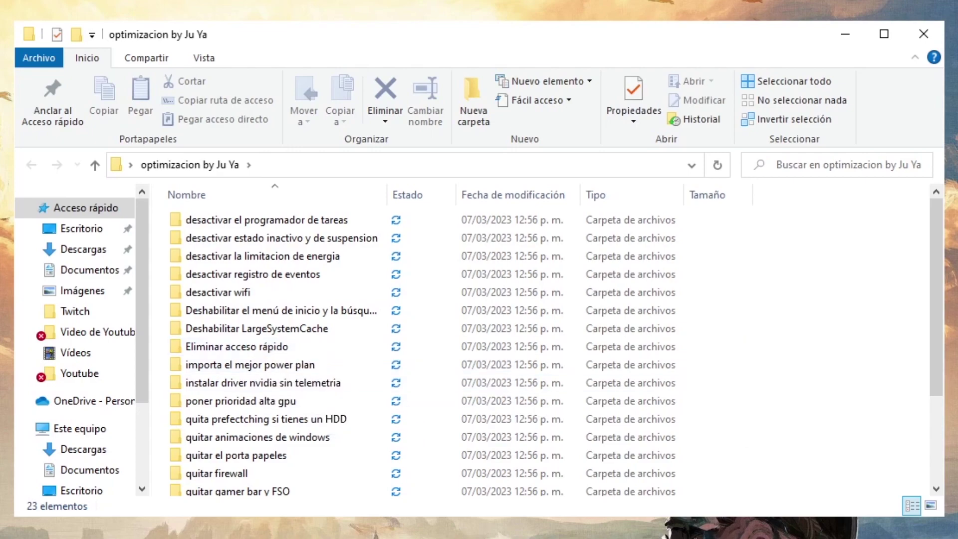
{"action": "scroll", "coordinate": [891, 422], "scroll_direction": "down", "scroll_amount": 1}
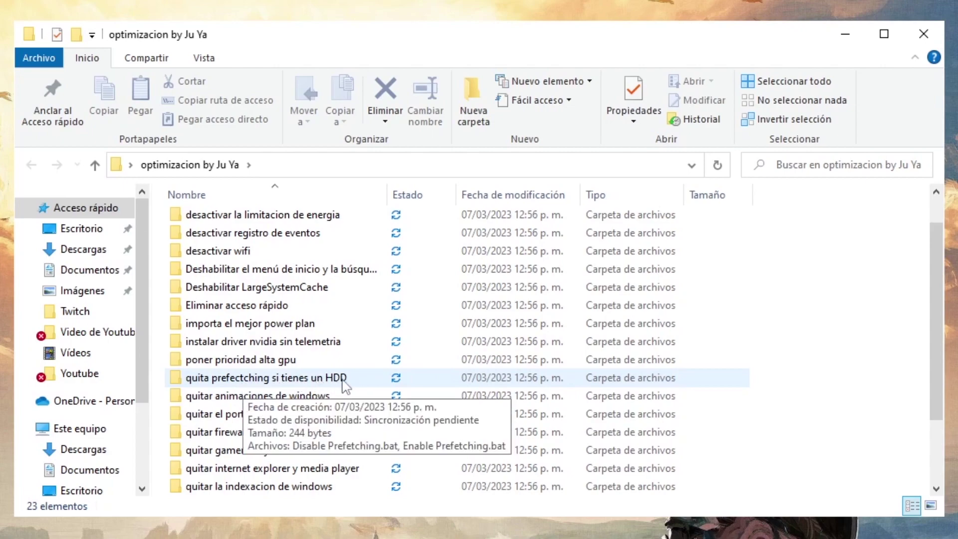
{"action": "scroll", "coordinate": [894, 387], "scroll_direction": "down", "scroll_amount": 1}
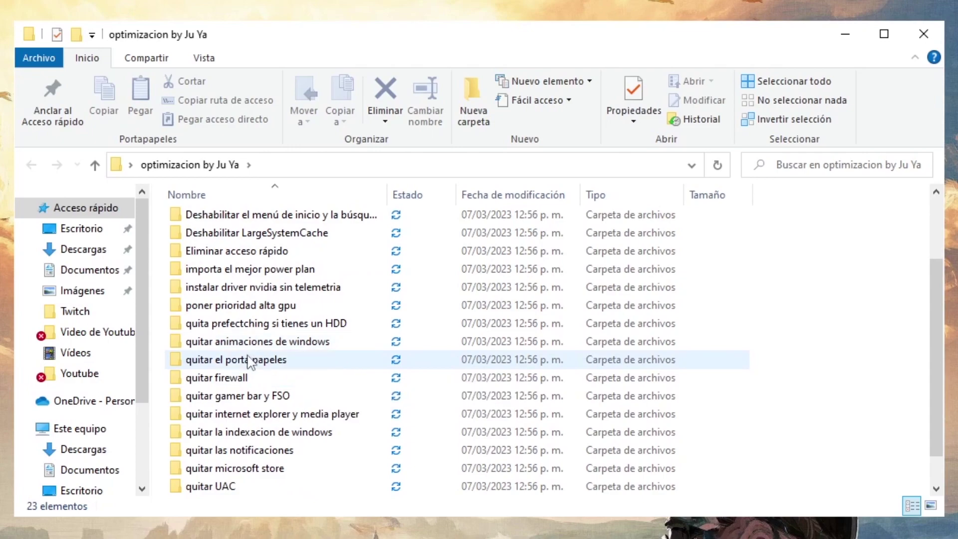
{"action": "scroll", "coordinate": [806, 400], "scroll_direction": "down", "scroll_amount": 1}
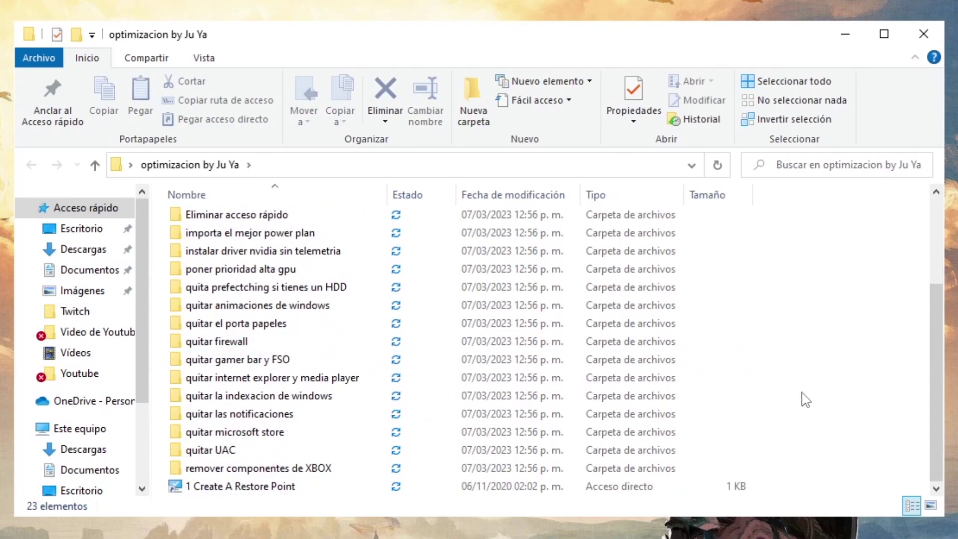
{"action": "scroll", "coordinate": [809, 399], "scroll_direction": "up", "scroll_amount": 3}
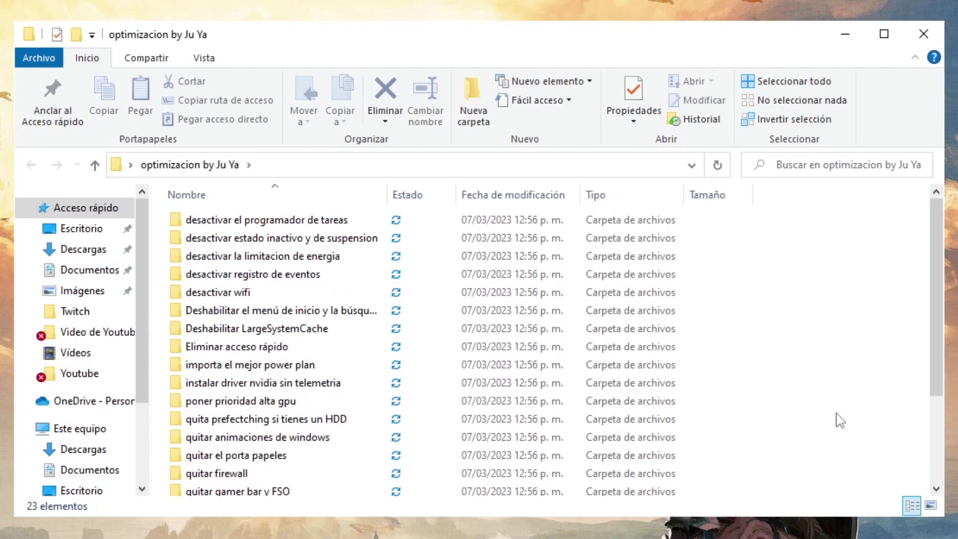
Open the 1 Create A Restore Point shortcut and enter "gdhfgndfgn fgngfn" as the description of a new restore point
{"action": "scroll", "coordinate": [810, 421], "scroll_direction": "down", "scroll_amount": 3}
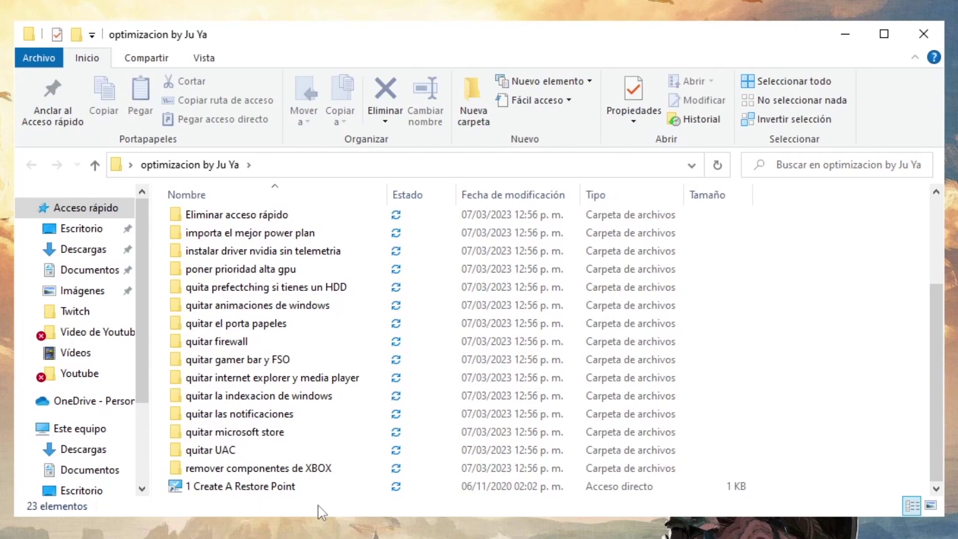
{"action": "double_click", "coordinate": [265, 489]}
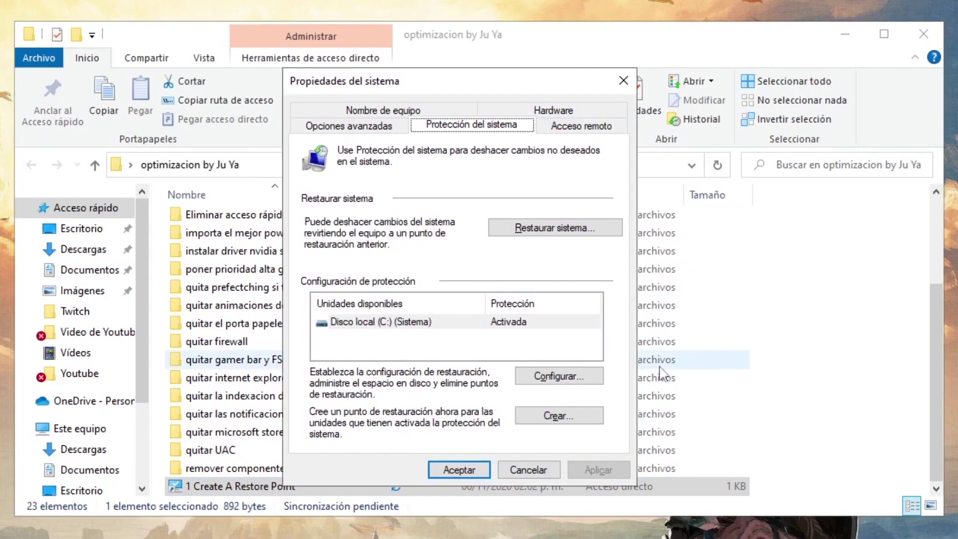
{"action": "left_click", "coordinate": [550, 414]}
{"action": "type", "text": "gdhfg"}
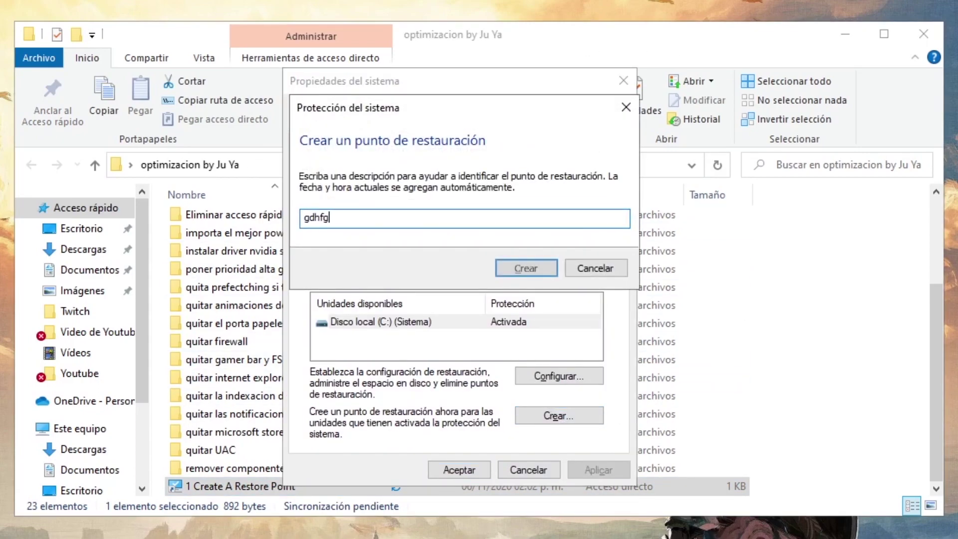
{"action": "type", "text": "ndfgn fgngfn"}
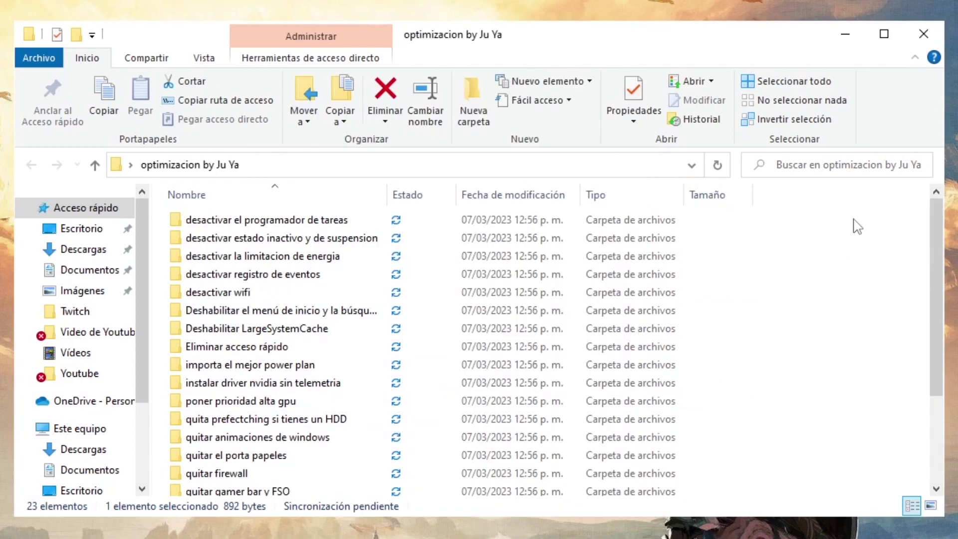
{"action": "left_click_drag", "start_coordinate": [855, 212], "coordinate": [712, 222]}
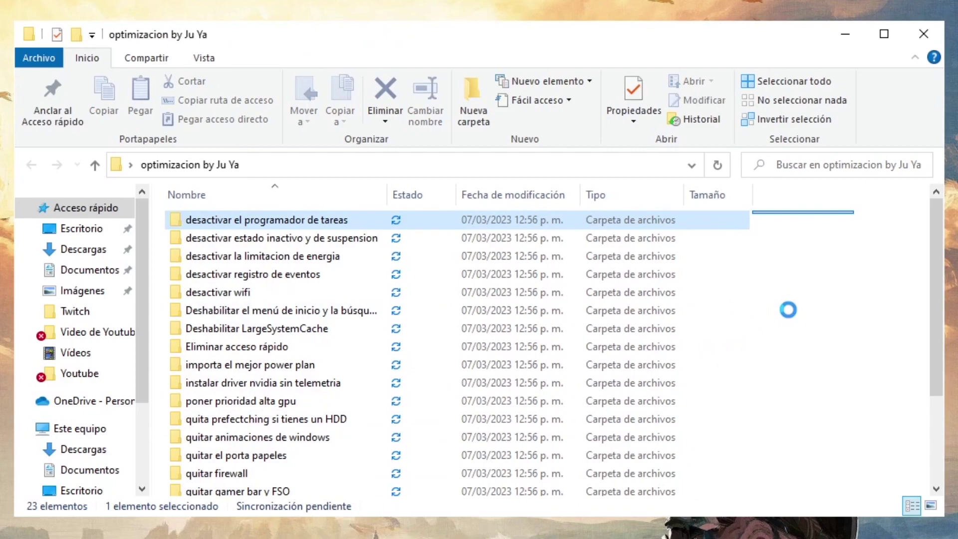
{"action": "left_click", "coordinate": [792, 317]}
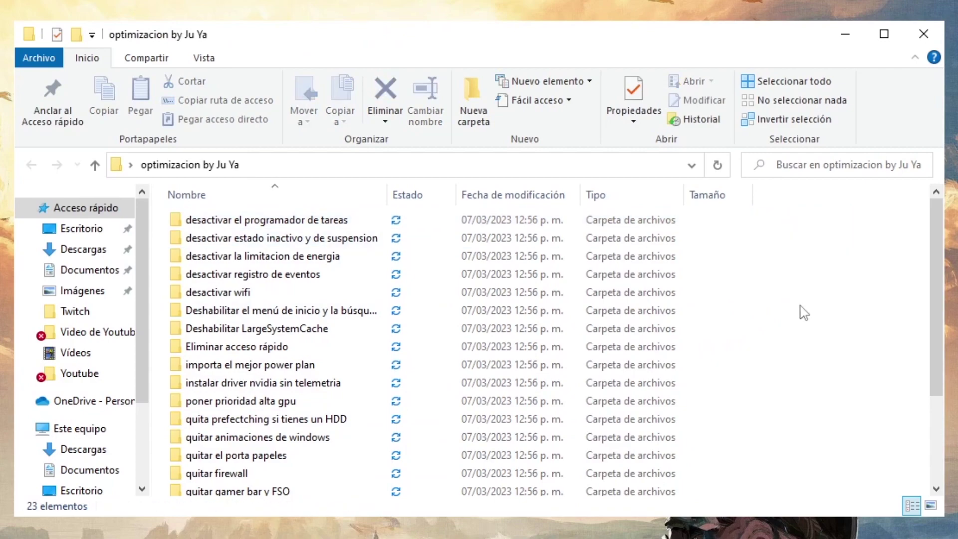
{"action": "scroll", "coordinate": [774, 347], "scroll_direction": "down", "scroll_amount": 3}
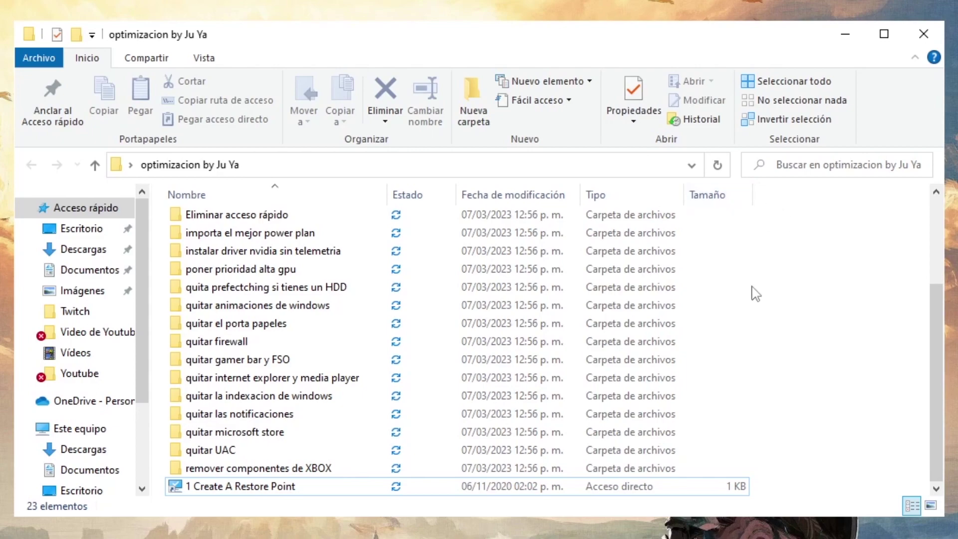
{"action": "scroll", "coordinate": [753, 293], "scroll_direction": "up", "scroll_amount": 3}
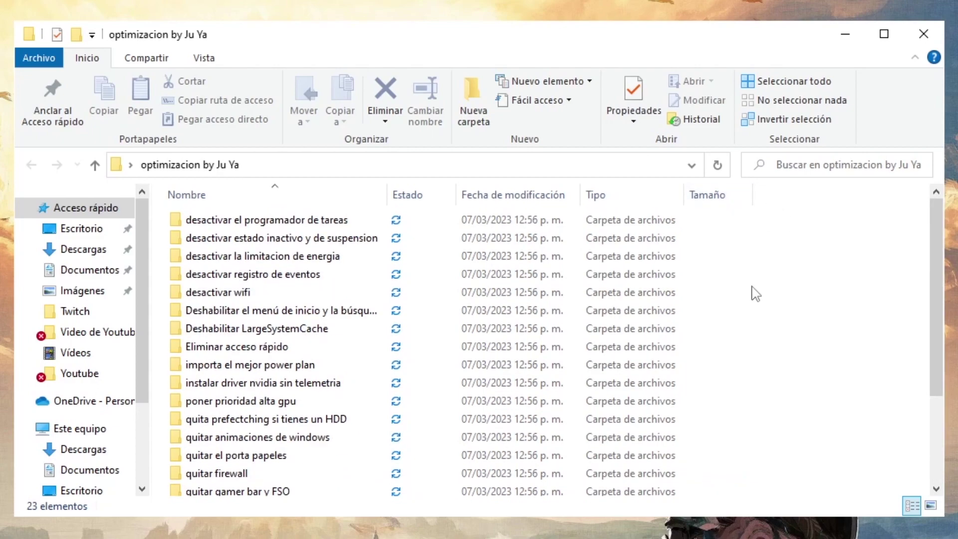
Open the "desactivar el programador de tareas" folder and select Disable TaskScheduler.bat
{"action": "double_click", "coordinate": [262, 231]}
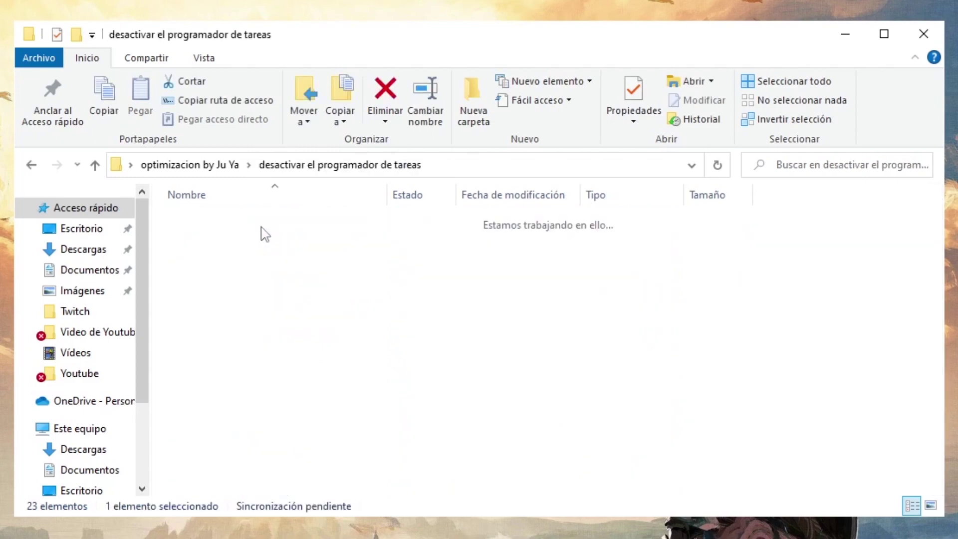
{"action": "left_click_drag", "start_coordinate": [243, 281], "coordinate": [287, 246]}
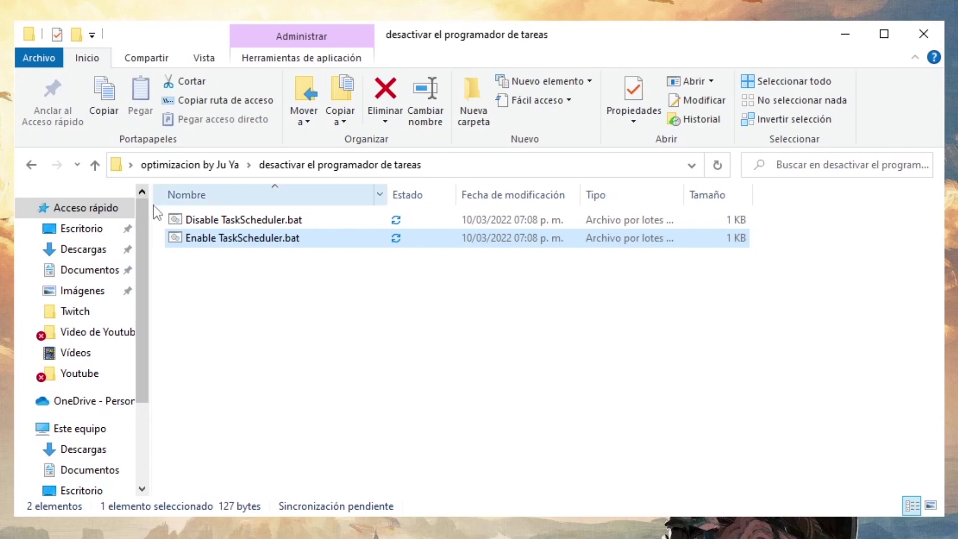
{"action": "left_click_drag", "start_coordinate": [212, 245], "coordinate": [706, 243]}
{"action": "left_click", "coordinate": [399, 304]}
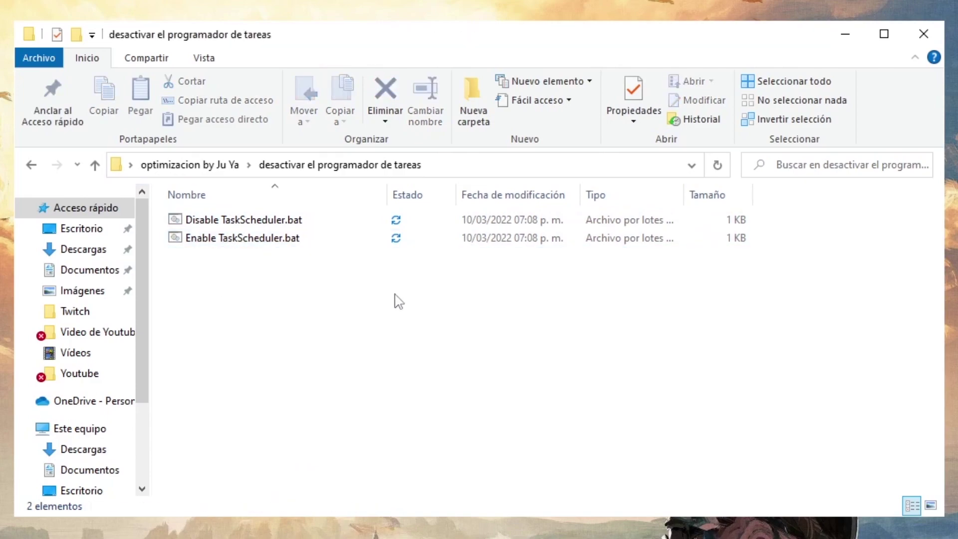
{"action": "left_click", "coordinate": [259, 229]}
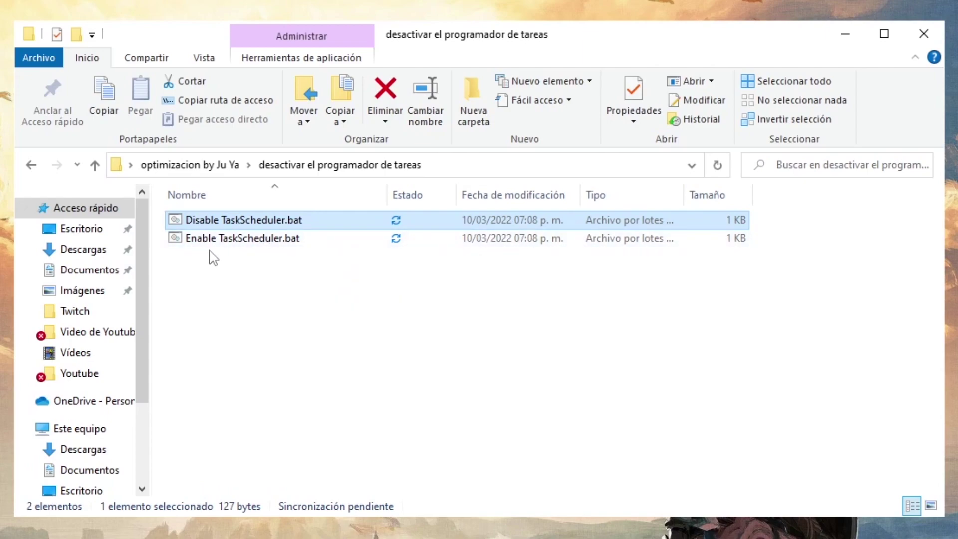
Check the batch files in the "desactivar estado inactivo y de suspension" and "desactivar la limitacion de energia" folders
{"action": "left_click", "coordinate": [31, 165]}
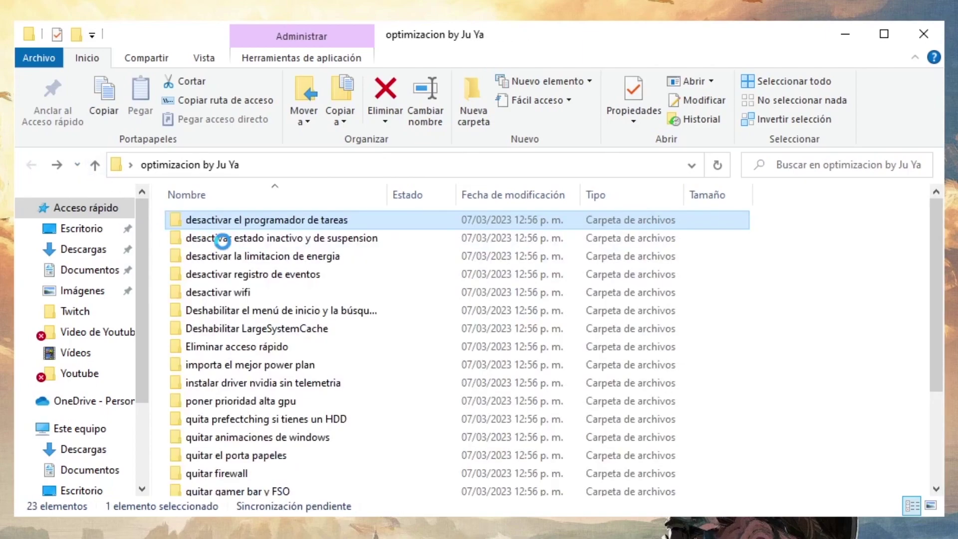
{"action": "double_click", "coordinate": [309, 242]}
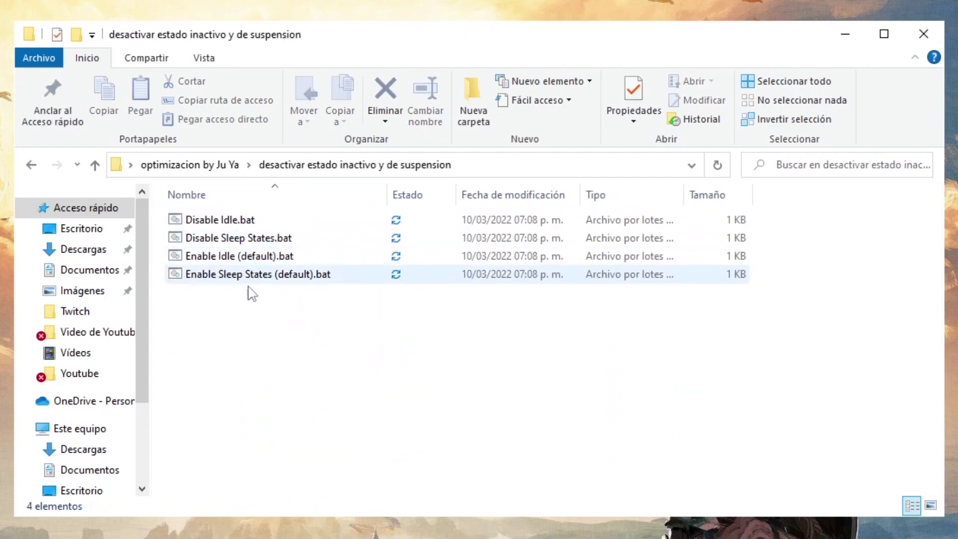
{"action": "left_click_drag", "start_coordinate": [237, 336], "coordinate": [120, 188]}
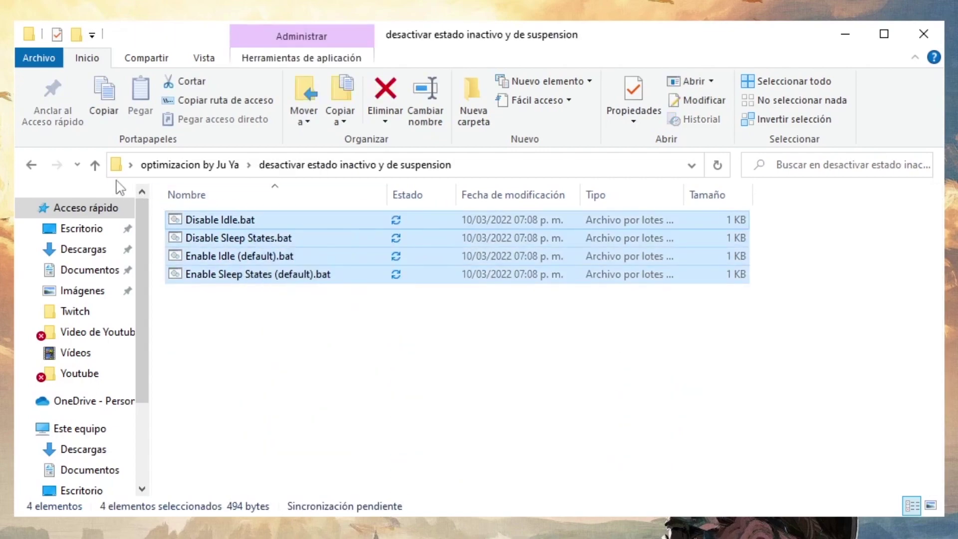
{"action": "left_click", "coordinate": [31, 165]}
{"action": "double_click", "coordinate": [262, 256]}
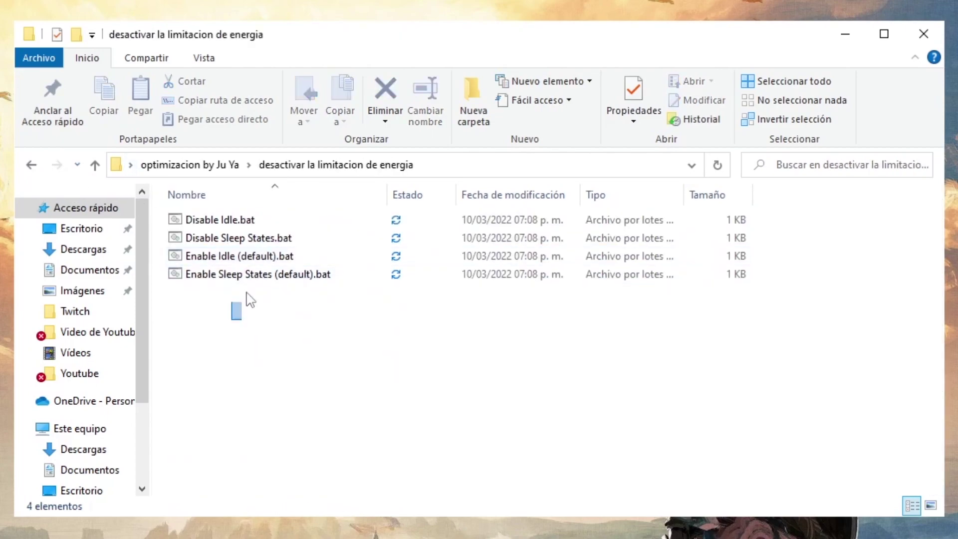
{"action": "left_click_drag", "start_coordinate": [235, 320], "coordinate": [172, 246]}
{"action": "key", "text": "alt+Left"}
Run Disable Prefetching.bat from the "quita prefectching si tienes un HDD" folder
{"action": "scroll", "coordinate": [379, 362], "scroll_direction": "down", "scroll_amount": 3}
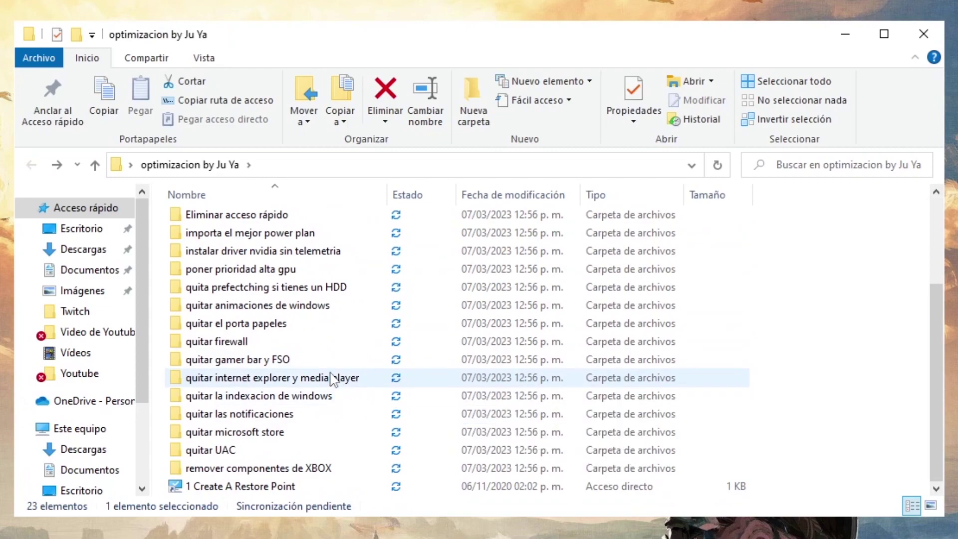
{"action": "scroll", "coordinate": [440, 342], "scroll_direction": "up", "scroll_amount": 1}
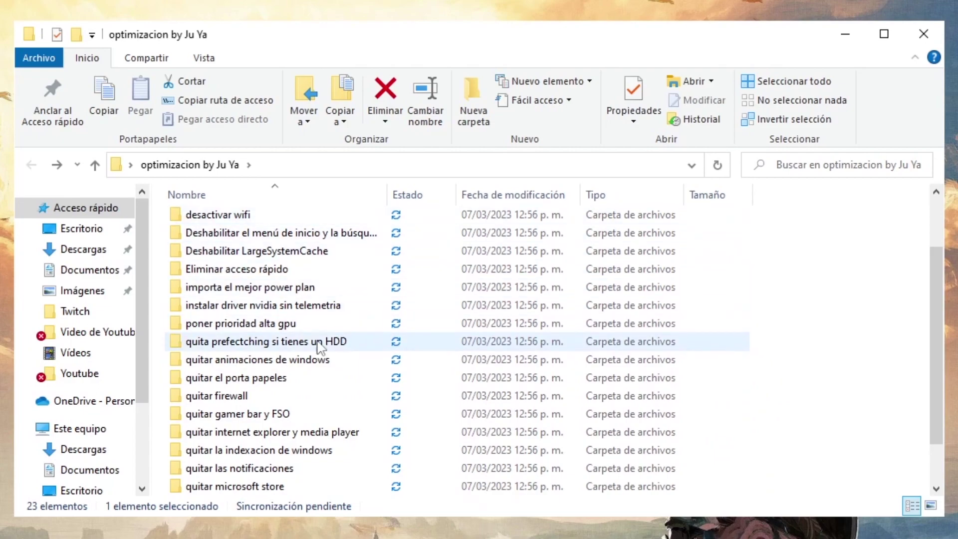
{"action": "mouse_move", "coordinate": [283, 351]}
{"action": "double_click", "coordinate": [360, 344]}
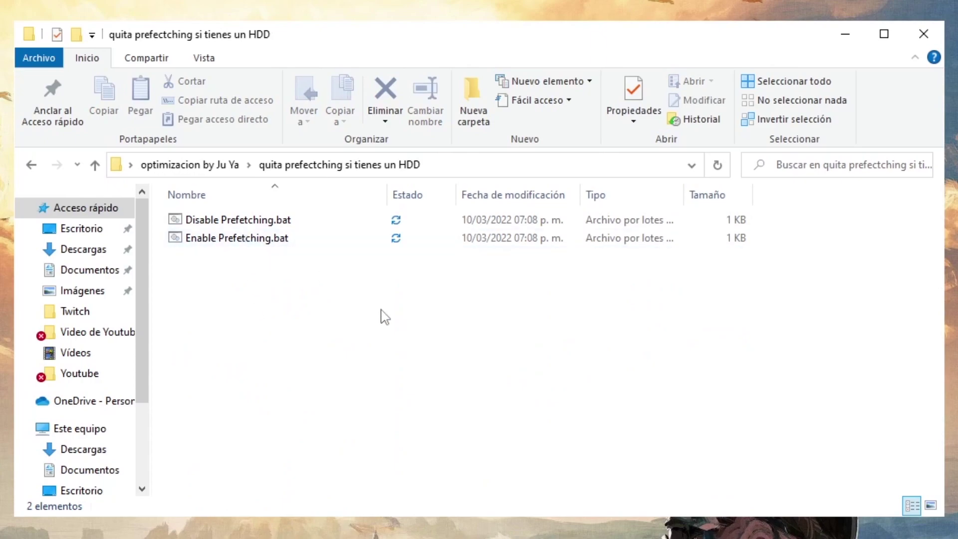
{"action": "left_click", "coordinate": [217, 221]}
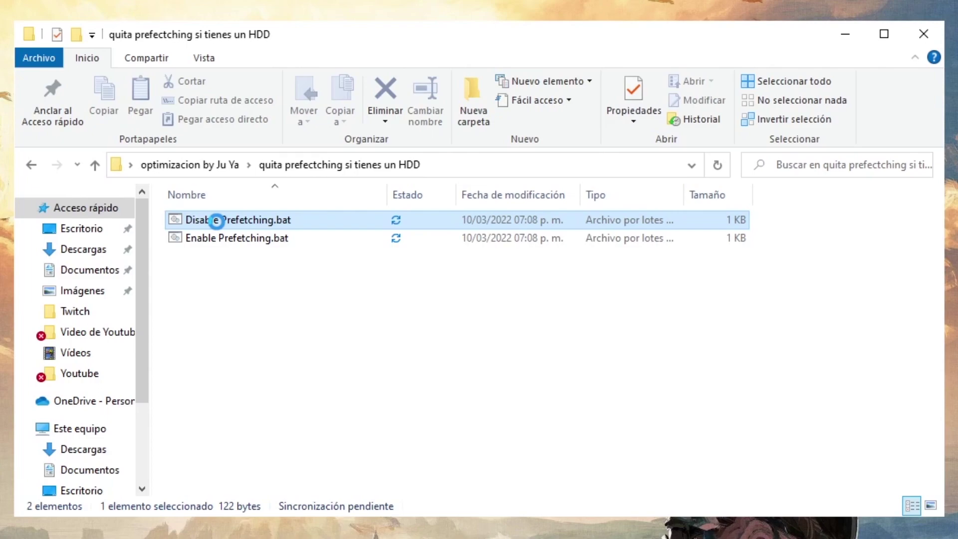
{"action": "double_click", "coordinate": [216, 221]}
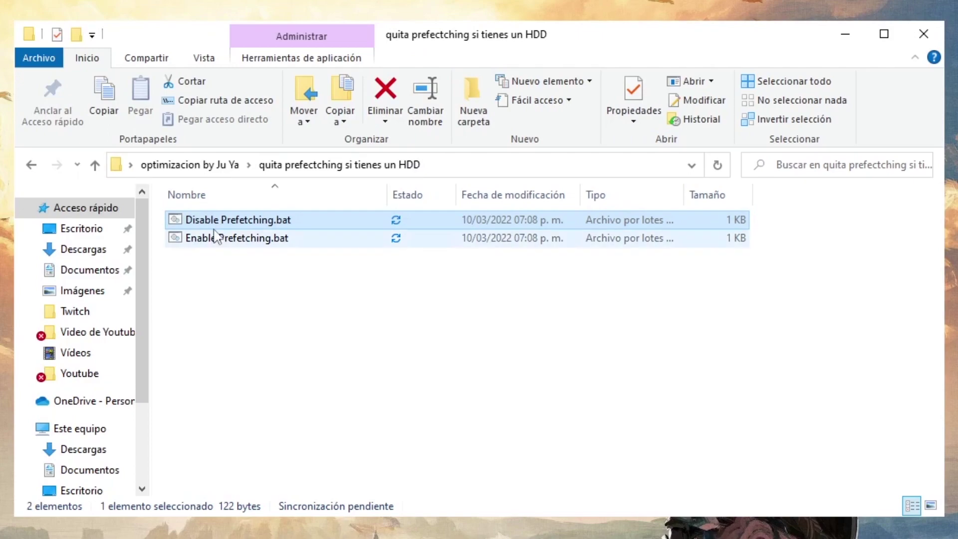
Return to the main optimization folder and look through its other tweak subfolders
{"action": "left_click", "coordinate": [31, 168]}
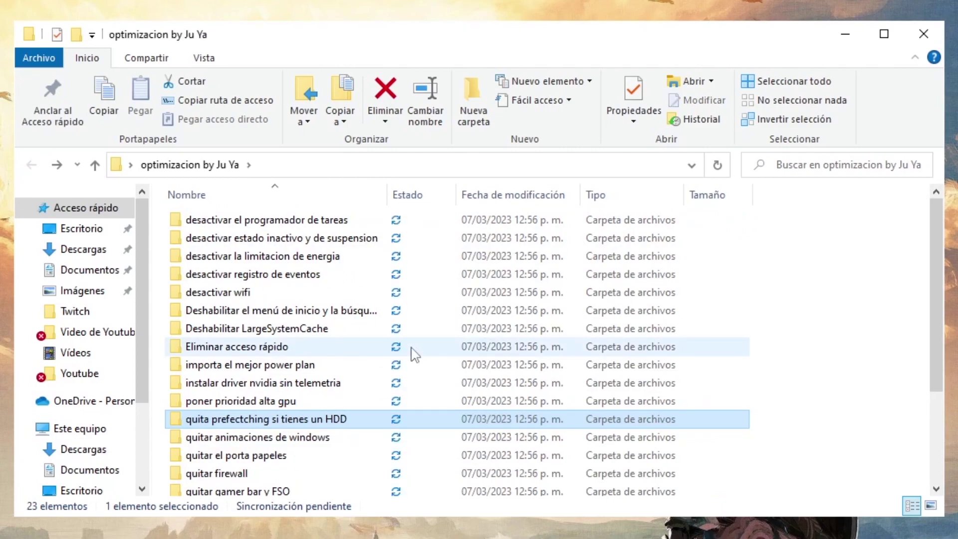
{"action": "scroll", "coordinate": [295, 324], "scroll_direction": "down", "scroll_amount": 2}
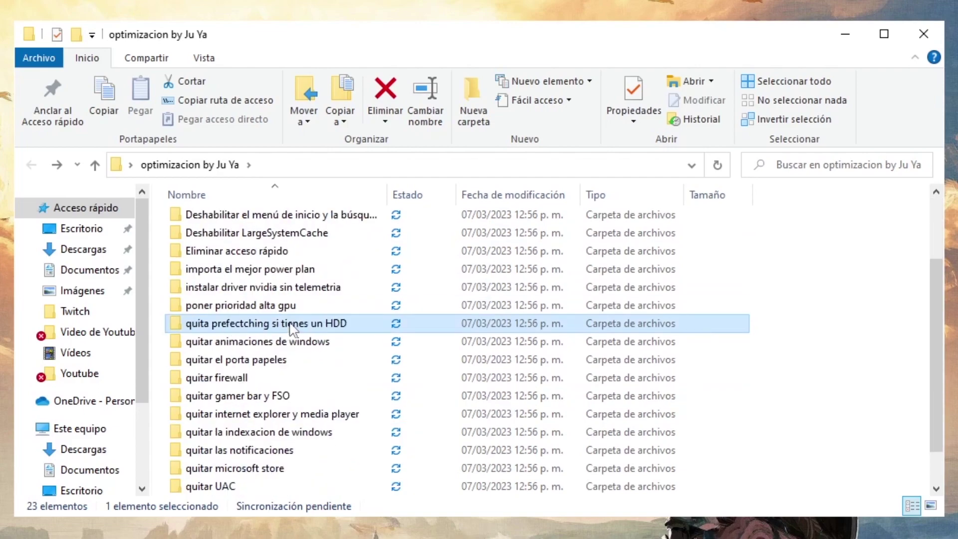
{"action": "scroll", "coordinate": [292, 329], "scroll_direction": "down", "scroll_amount": 1}
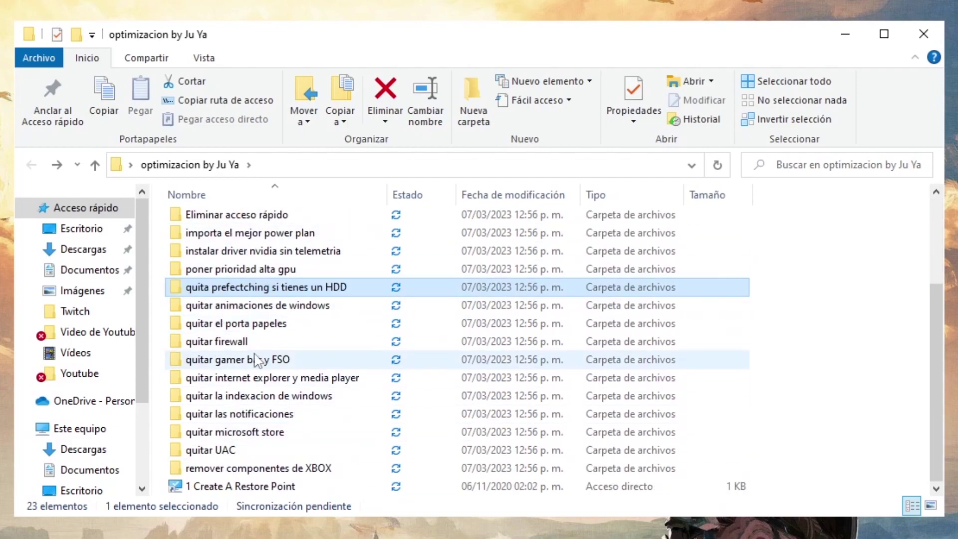
{"action": "scroll", "coordinate": [251, 363], "scroll_direction": "up", "scroll_amount": 3}
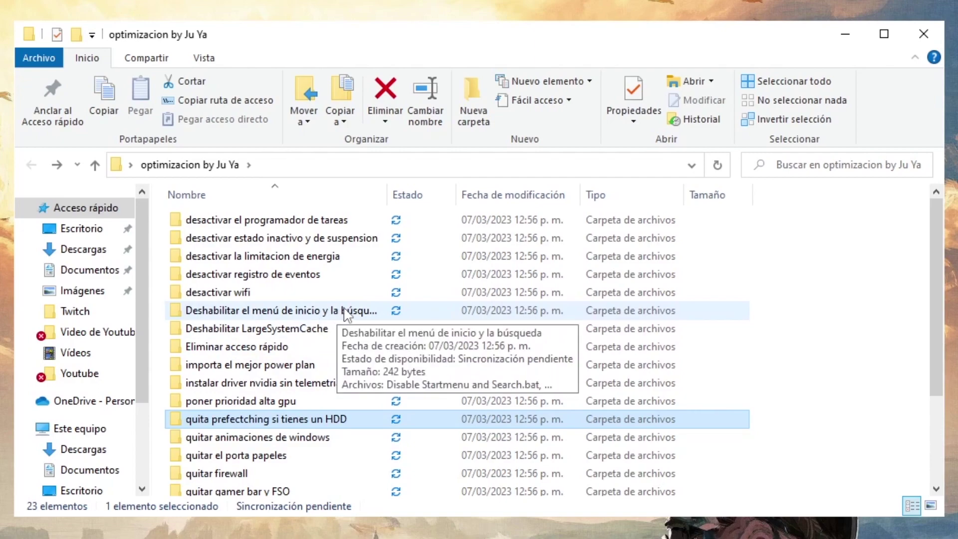
Check the batch files in the "Deshabilitar el menú de inicio y la búsqueda" folder and return to the main optimization folder
{"action": "scroll", "coordinate": [347, 322], "scroll_direction": "down", "scroll_amount": 1}
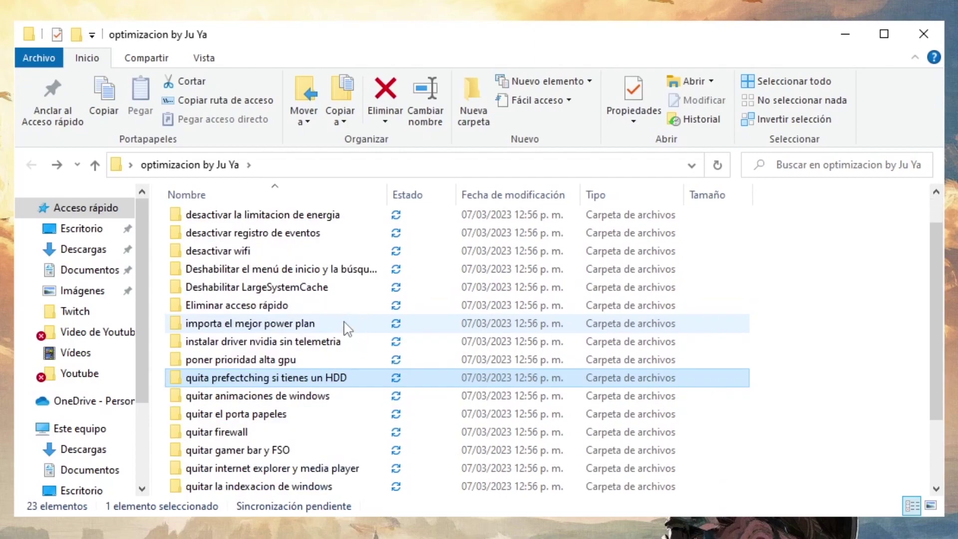
{"action": "scroll", "coordinate": [348, 329], "scroll_direction": "up", "scroll_amount": 1}
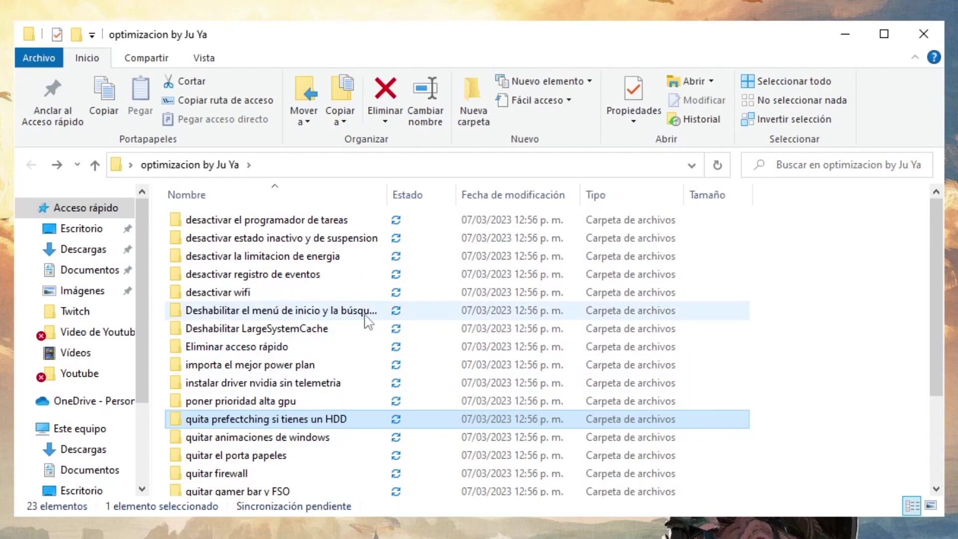
{"action": "left_click", "coordinate": [335, 310]}
{"action": "double_click", "coordinate": [336, 314]}
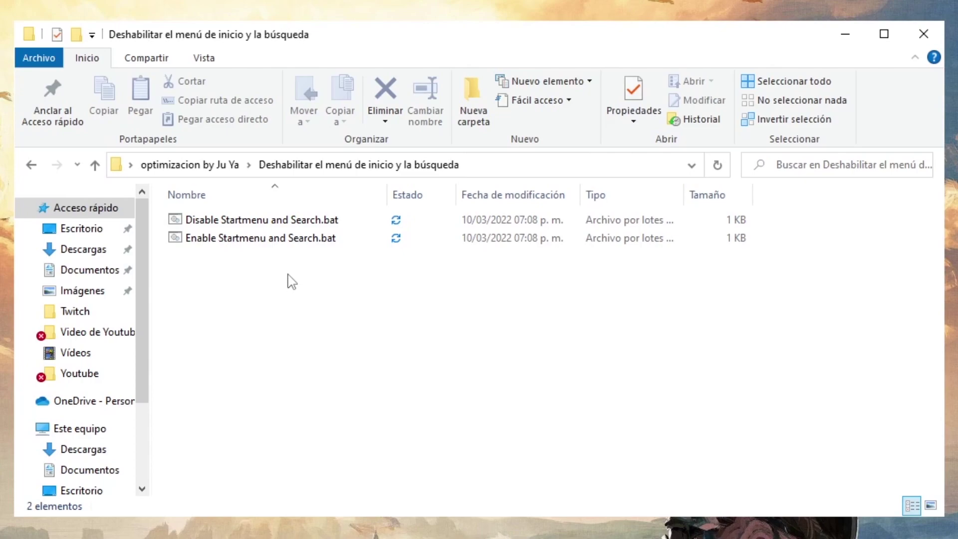
{"action": "left_click", "coordinate": [32, 164]}
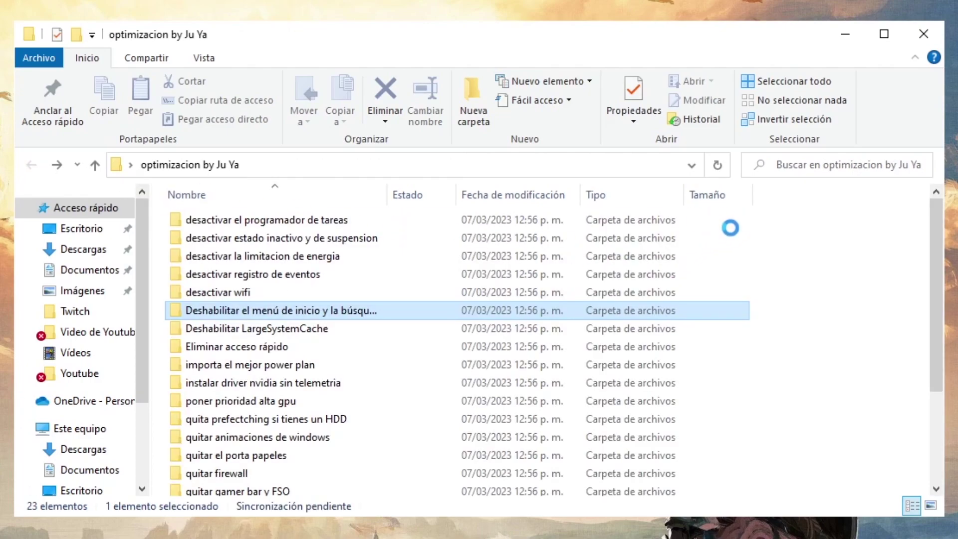
{"action": "left_click_drag", "start_coordinate": [816, 218], "coordinate": [782, 381]}
{"action": "scroll", "coordinate": [782, 382], "scroll_direction": "up", "scroll_amount": 3}
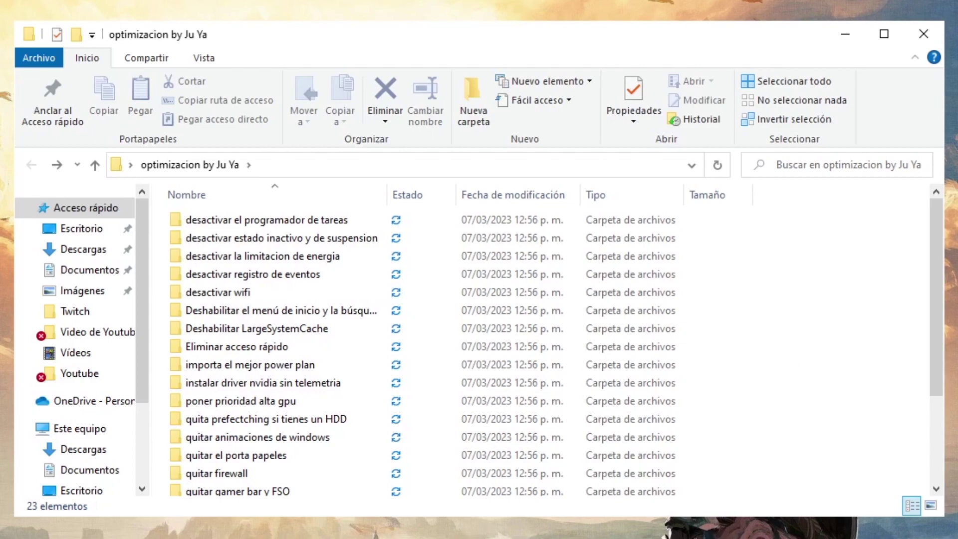
Run Remove XBox Components.bat from the "remover componentes de XBOX" folder and return to the main optimization folder
{"action": "scroll", "coordinate": [675, 279], "scroll_direction": "down", "scroll_amount": 3}
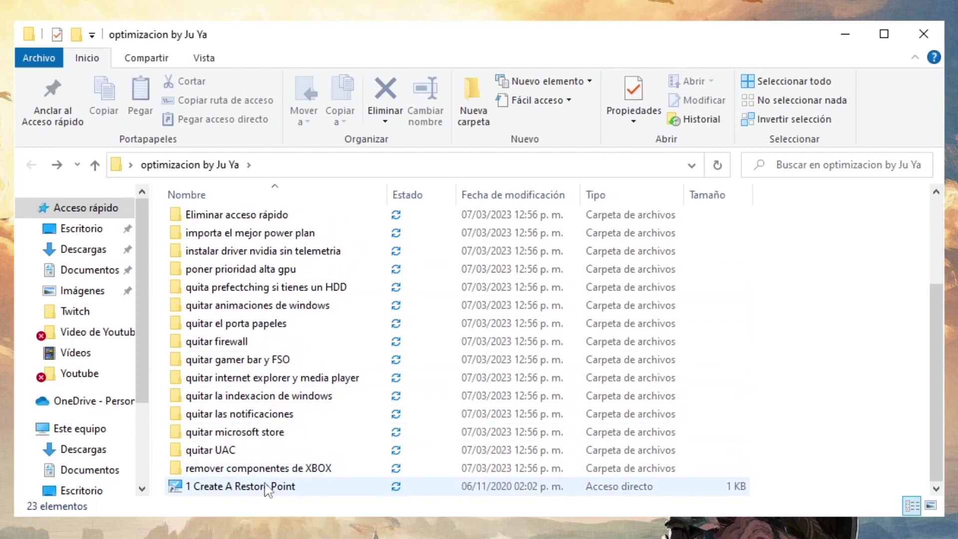
{"action": "double_click", "coordinate": [352, 472]}
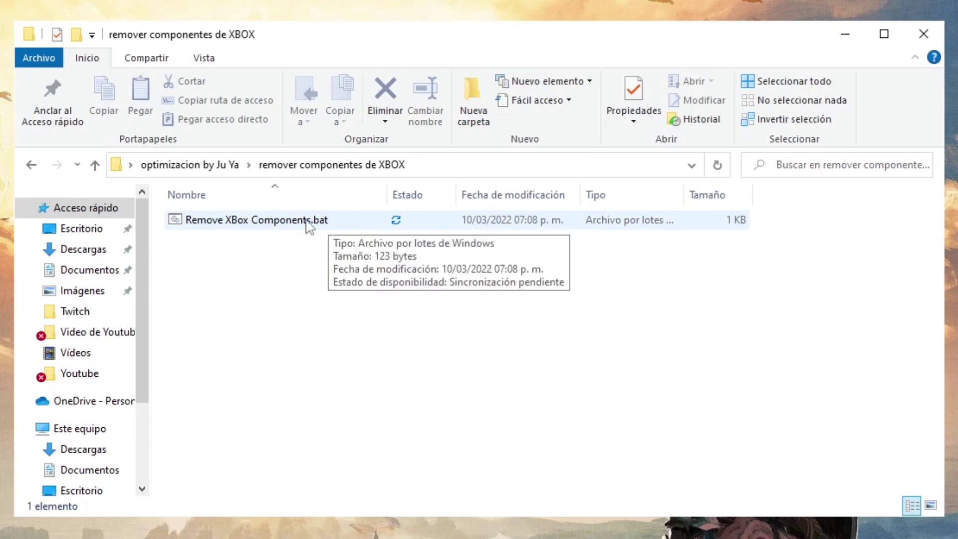
{"action": "double_click", "coordinate": [288, 223]}
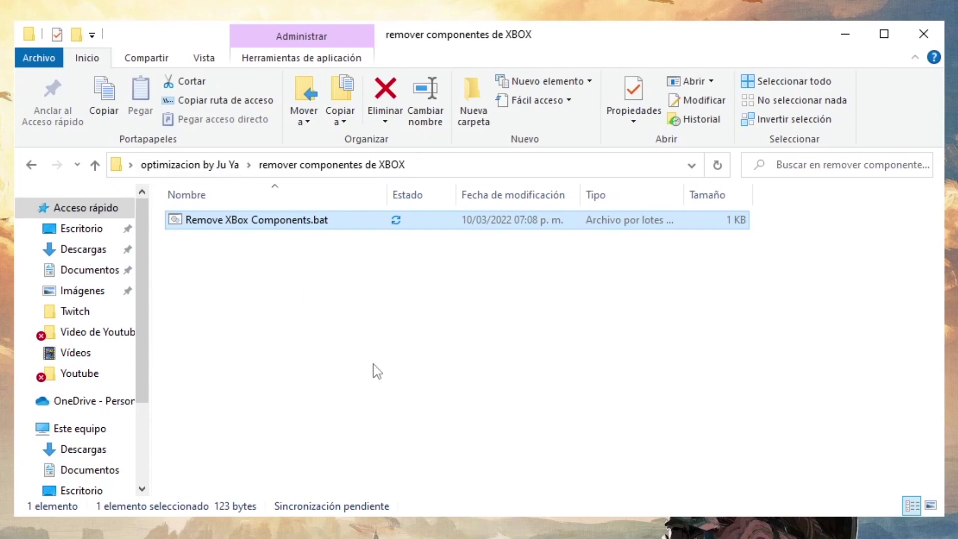
{"action": "left_click_drag", "start_coordinate": [208, 263], "coordinate": [339, 228]}
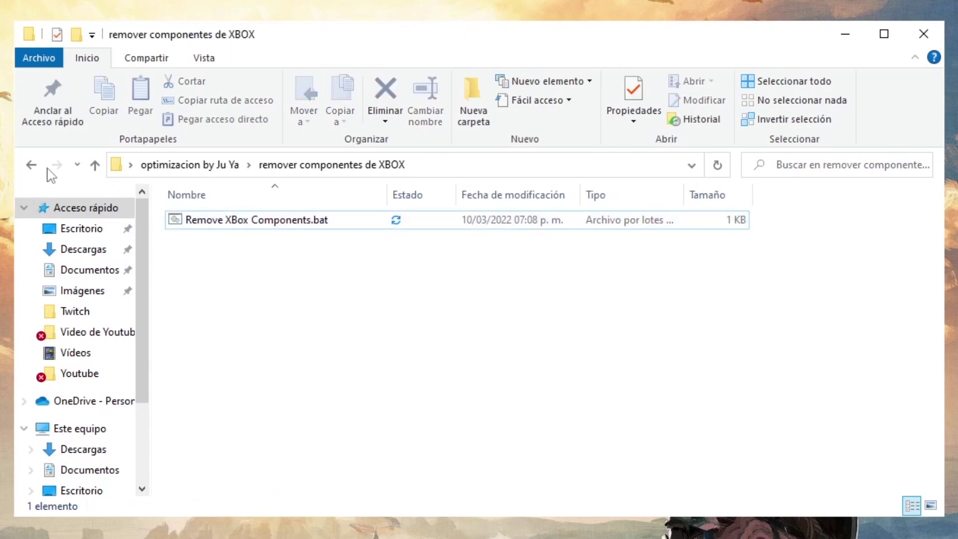
{"action": "left_click", "coordinate": [31, 165]}
{"action": "left_click_drag", "start_coordinate": [803, 228], "coordinate": [824, 362]}
{"action": "scroll", "coordinate": [796, 363], "scroll_direction": "up", "scroll_amount": 3}
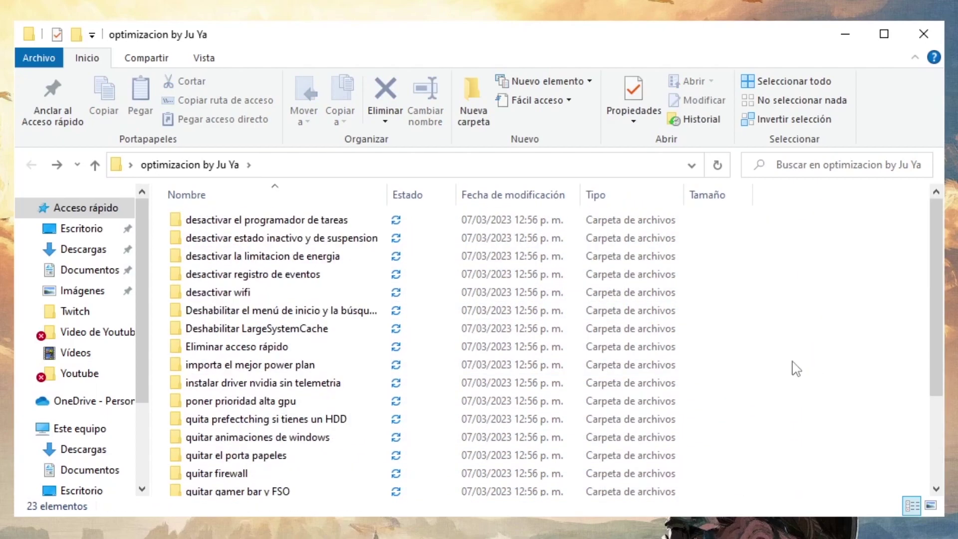
{"action": "left_click_drag", "start_coordinate": [800, 218], "coordinate": [851, 374]}
{"action": "left_click", "coordinate": [933, 44]}
{"action": "left_click_drag", "start_coordinate": [873, 78], "coordinate": [749, 164]}
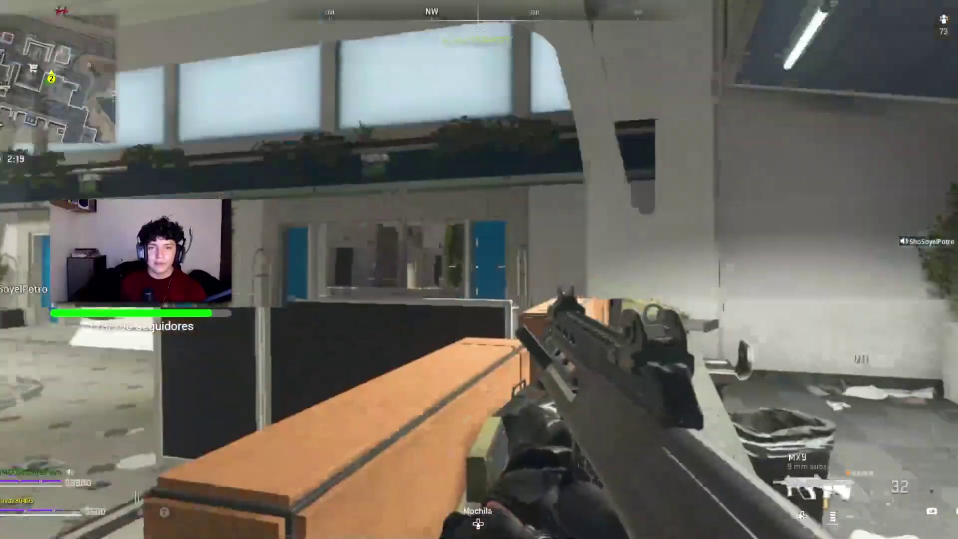
{"action": "key", "text": "w"}
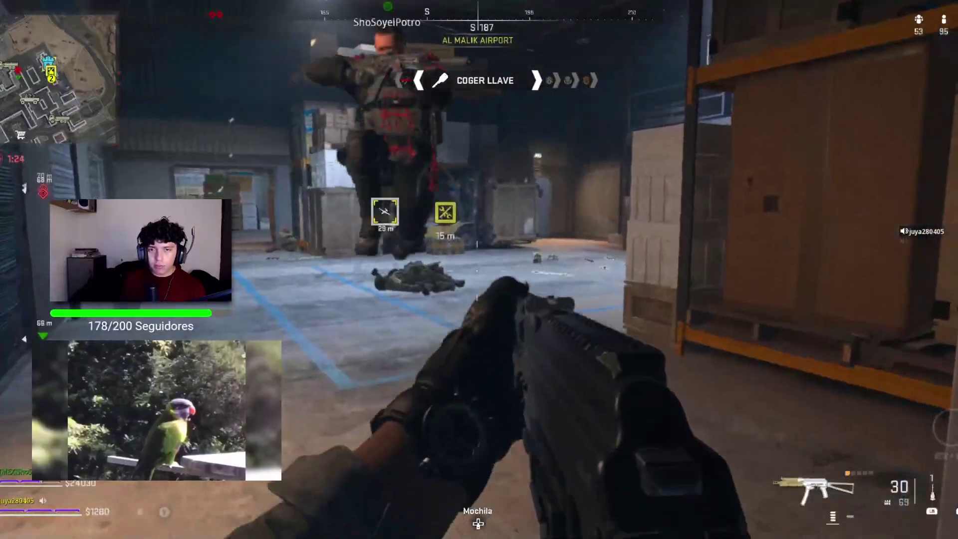
{"action": "key", "text": "w"}
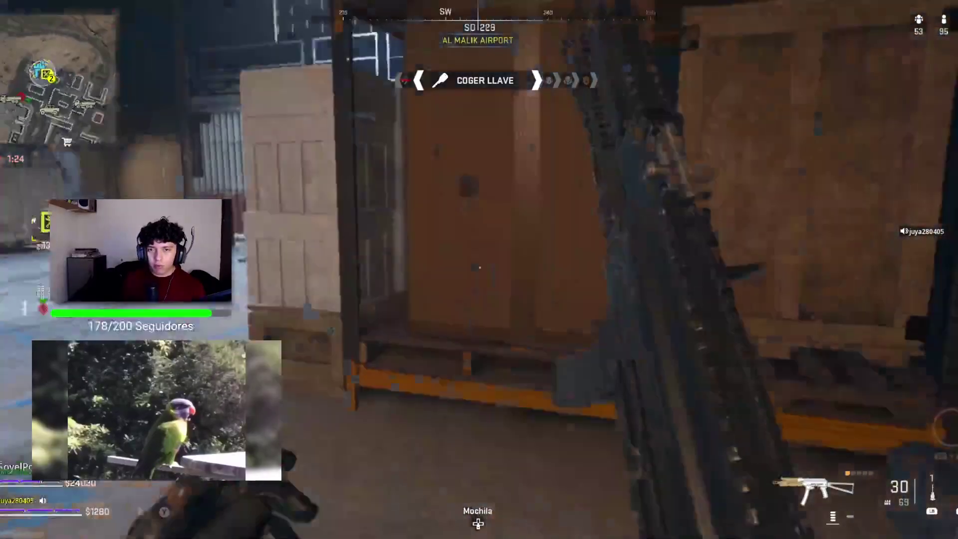
{"action": "key", "text": "w"}
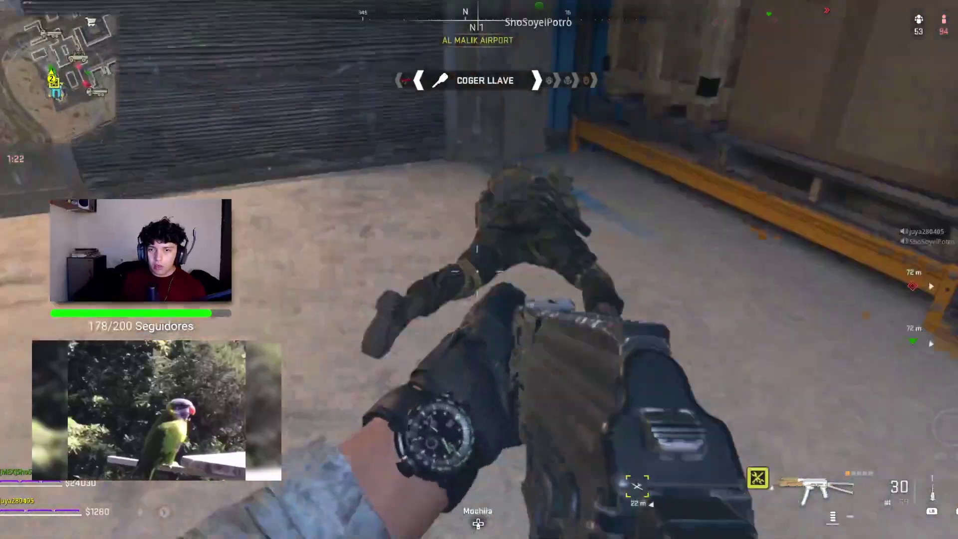
{"action": "key", "text": "w"}
{"action": "key", "text": "w"}
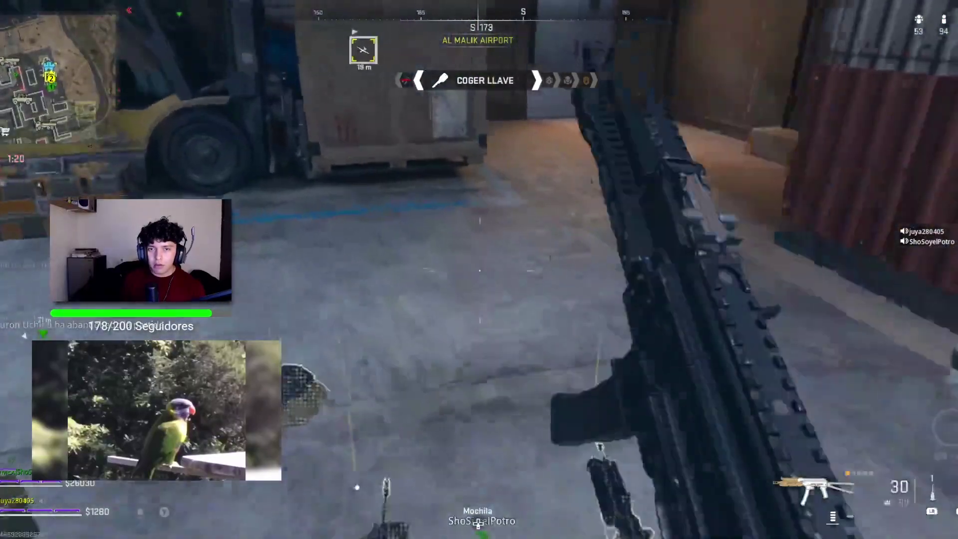
{"action": "key", "text": "w"}
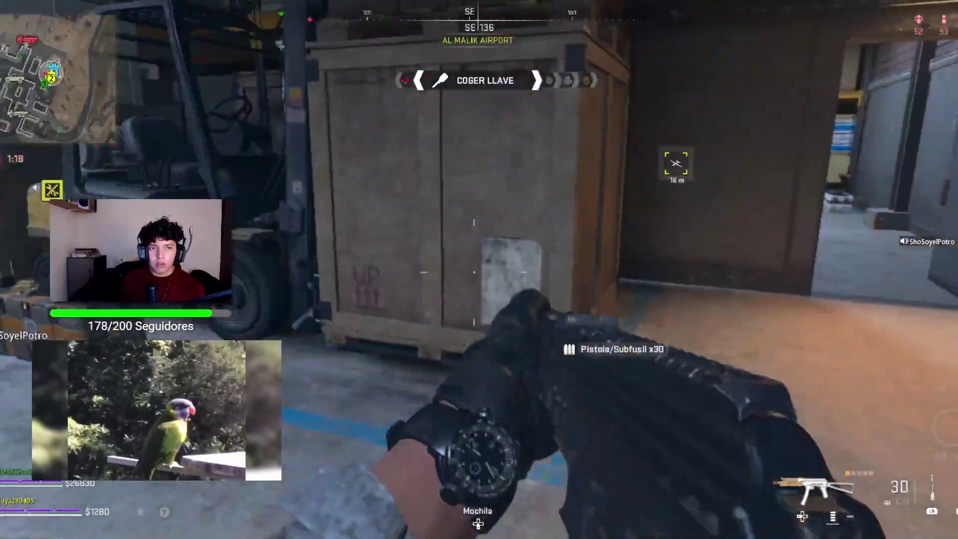
{"action": "key", "text": "w"}
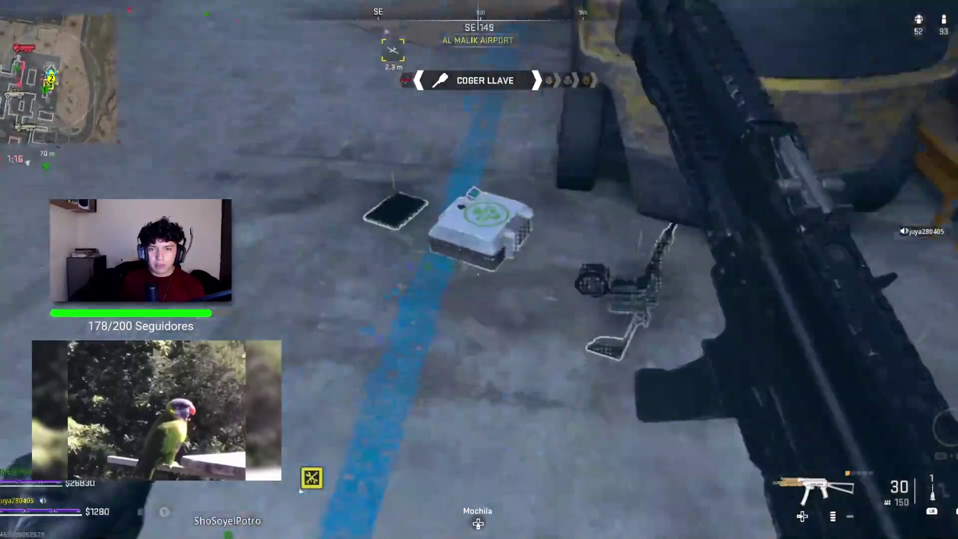
{"action": "key", "text": "f"}
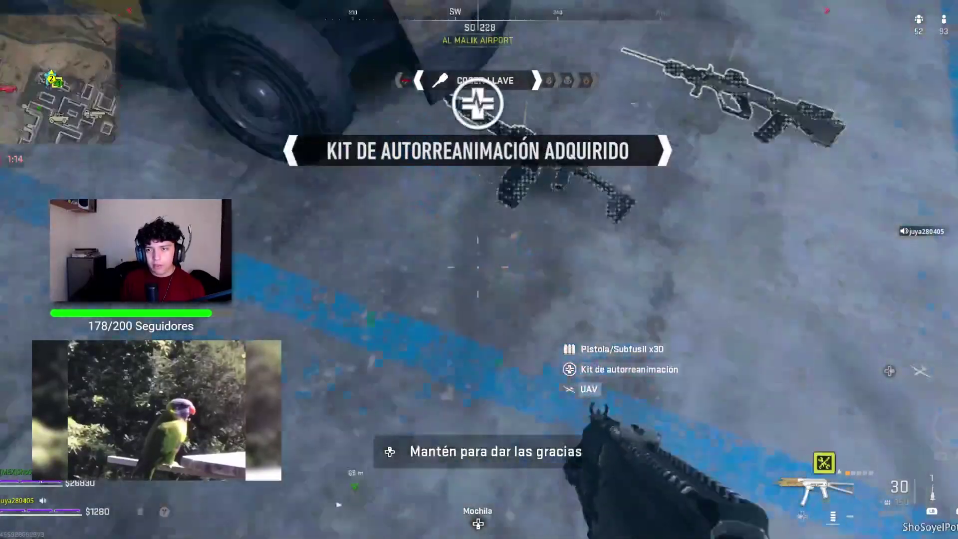
{"action": "key", "text": "2"}
{"action": "key", "text": "f"}
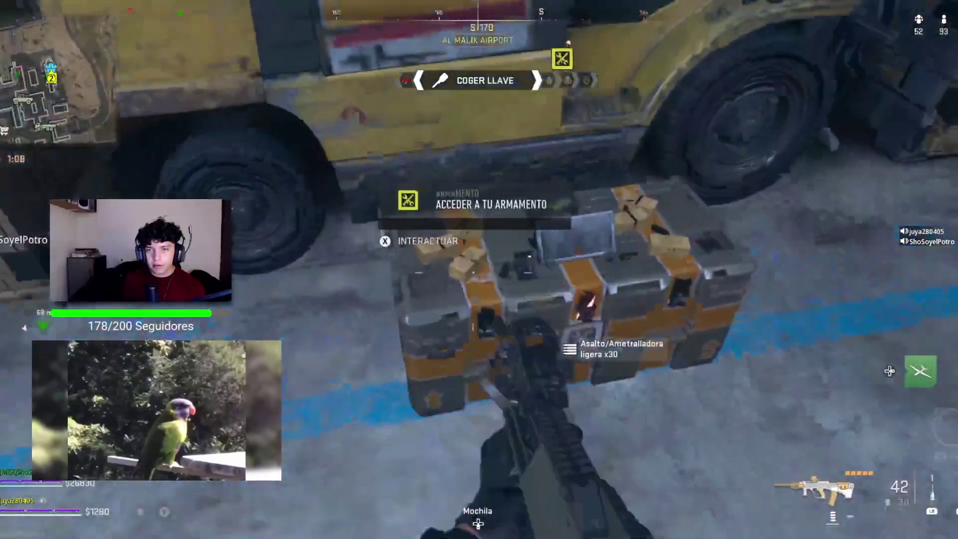
{"action": "key", "text": "f"}
{"action": "key", "text": "Return"}
{"action": "key", "text": "f"}
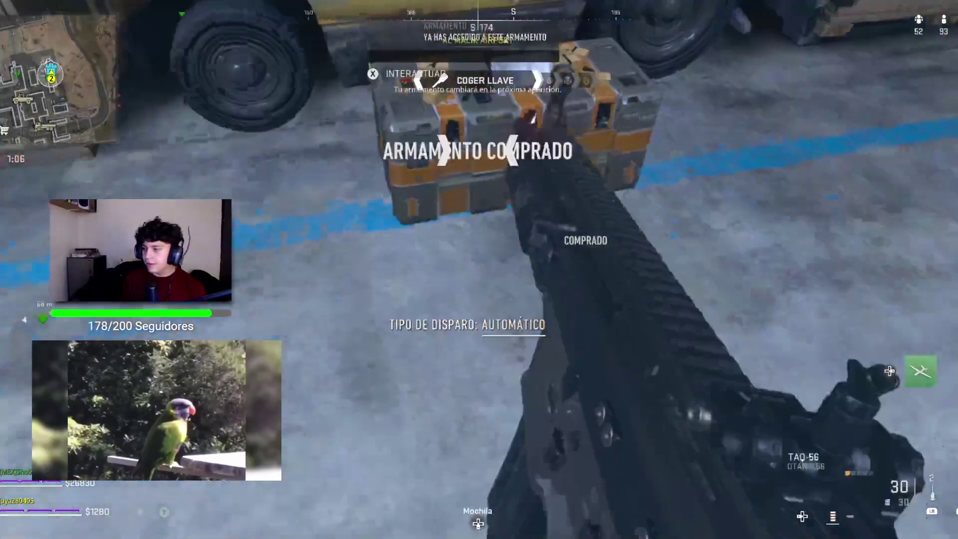